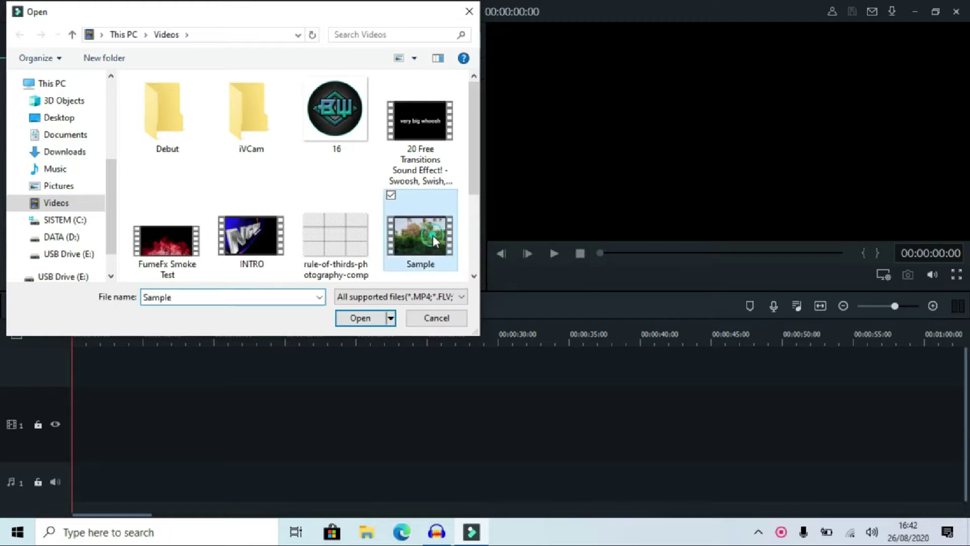
Import the Sample video from the Videos folder and place it at the start of the first video track.
click(362, 316)
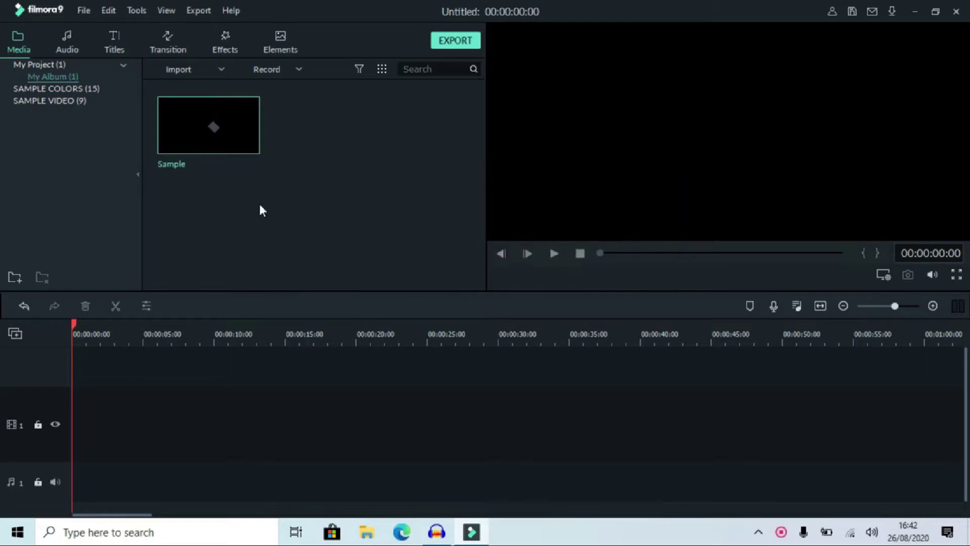
drag(217, 138, 99, 358)
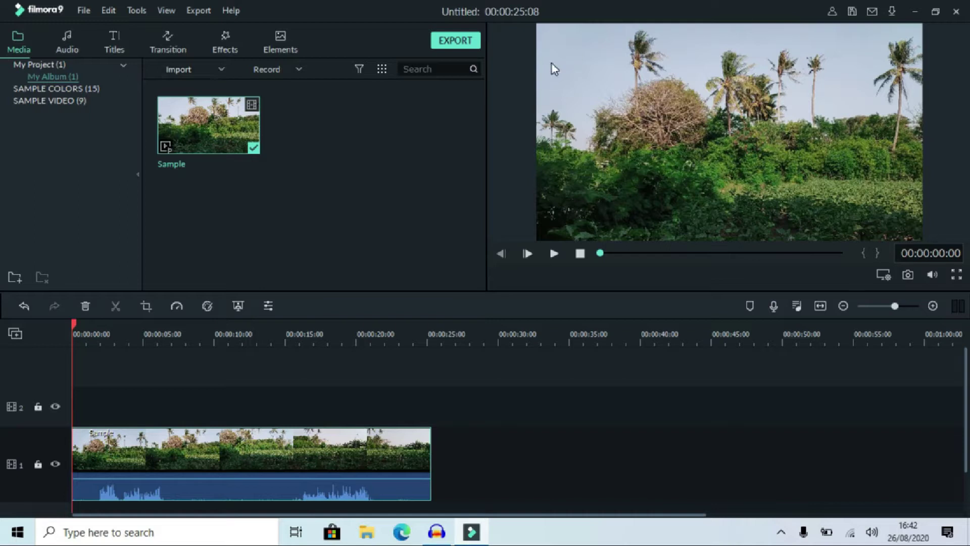
Import Back_Streets_of_Seoul from the Music folder and place it at the start of the first audio track.
click(222, 68)
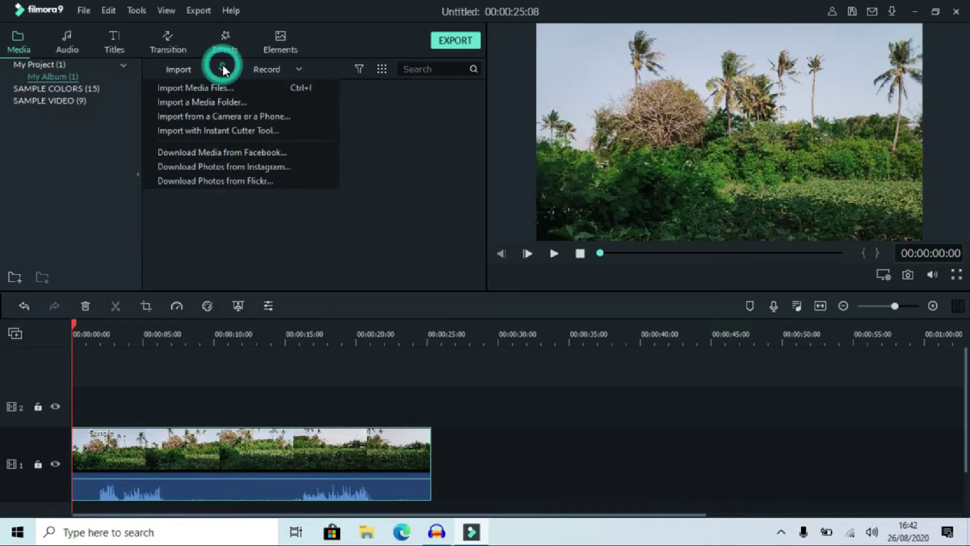
click(219, 88)
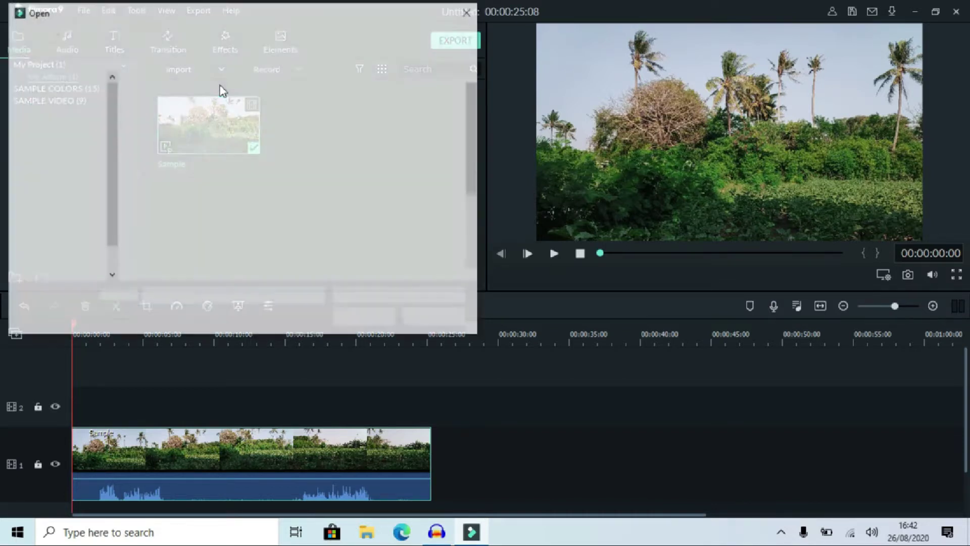
click(55, 168)
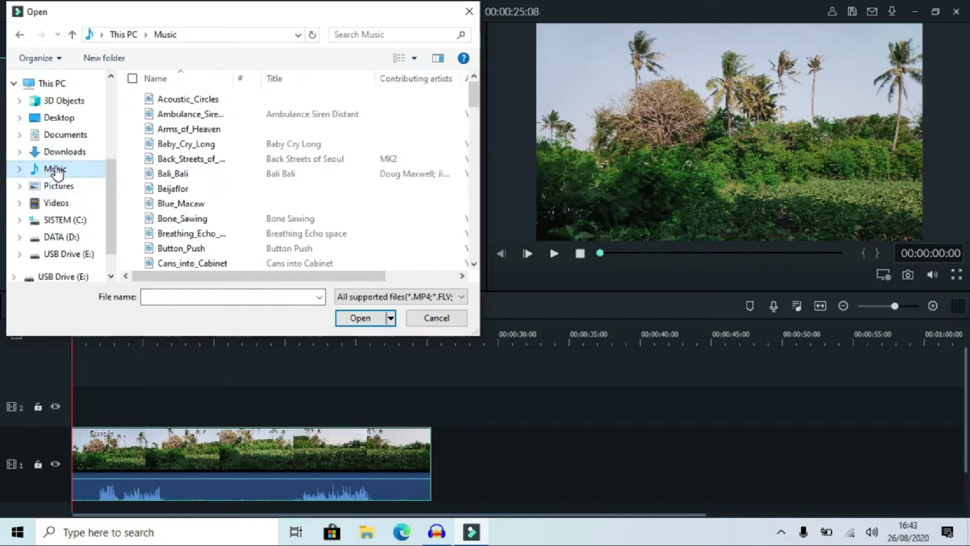
click(173, 162)
click(374, 318)
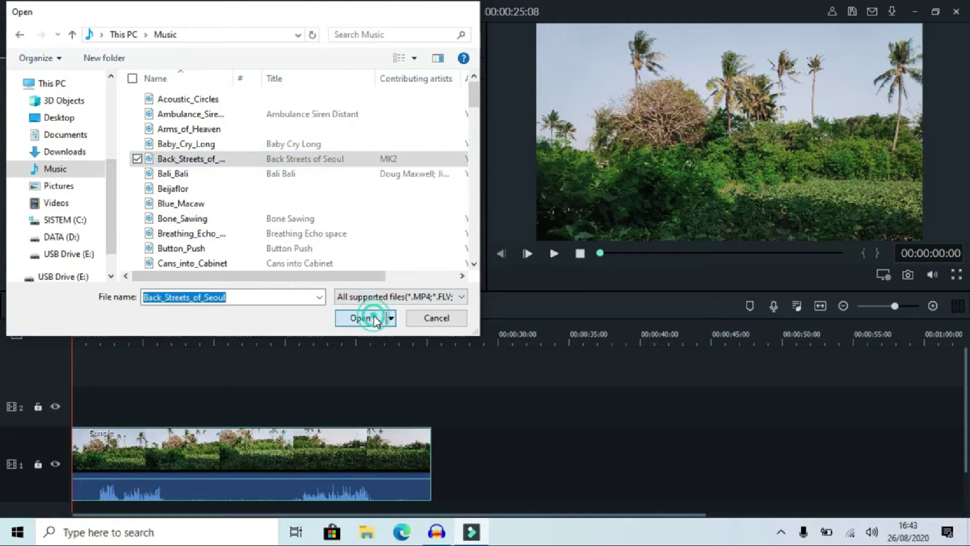
drag(363, 130, 225, 429)
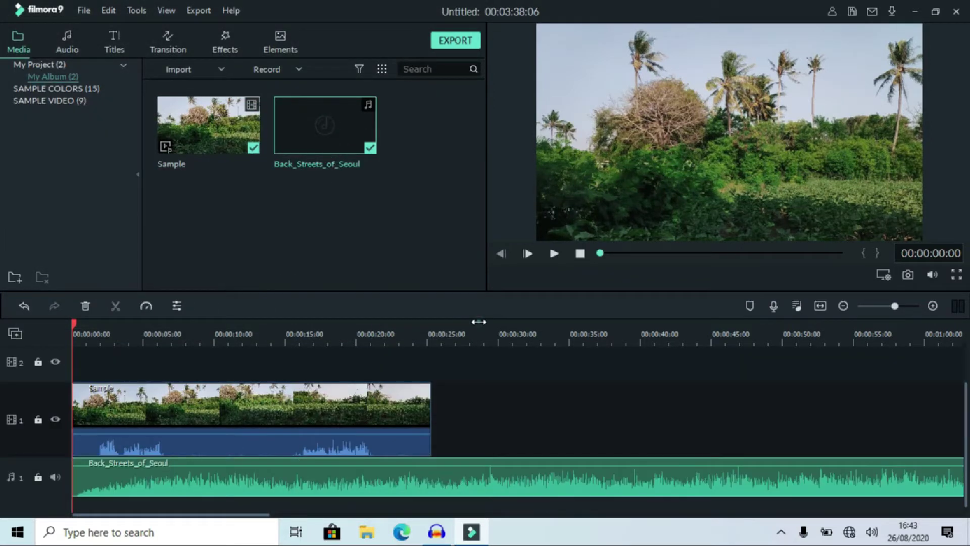
Split the music at 00:00:28:16, delete the part after it, and trim the music's end to match the video clip.
click(477, 326)
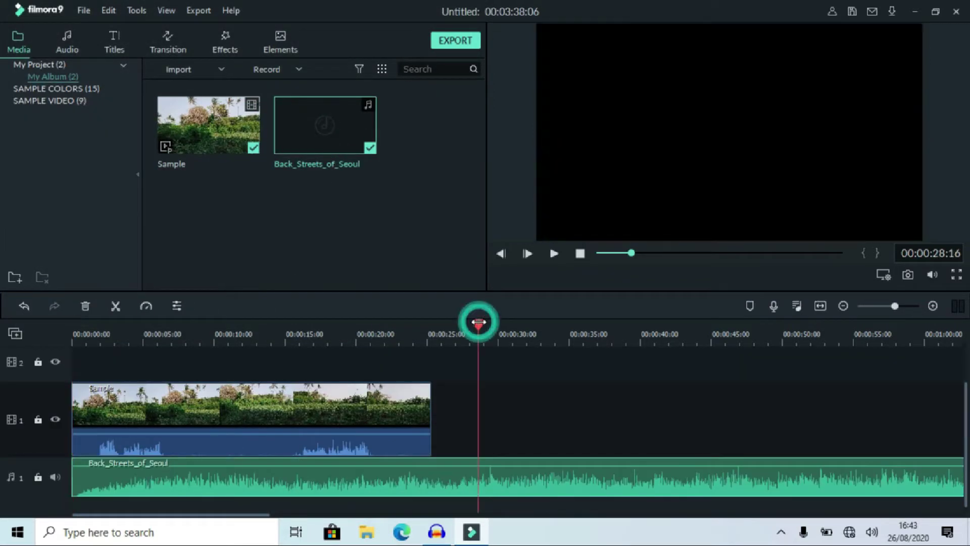
click(114, 307)
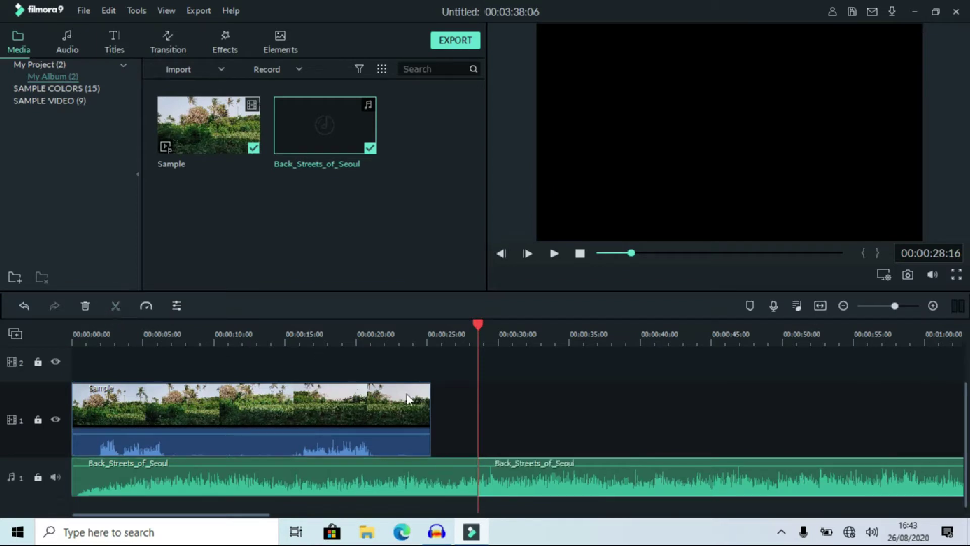
click(532, 468)
click(85, 305)
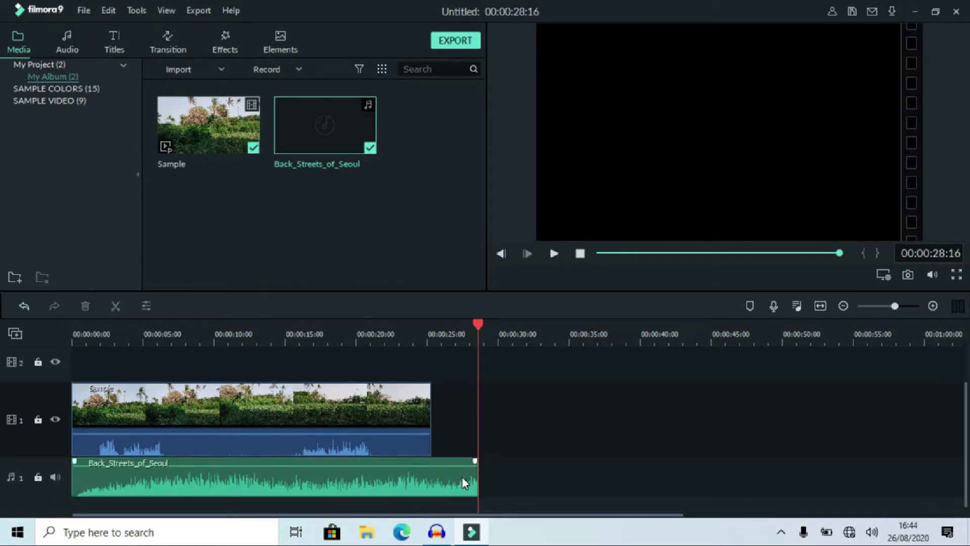
drag(477, 476, 431, 472)
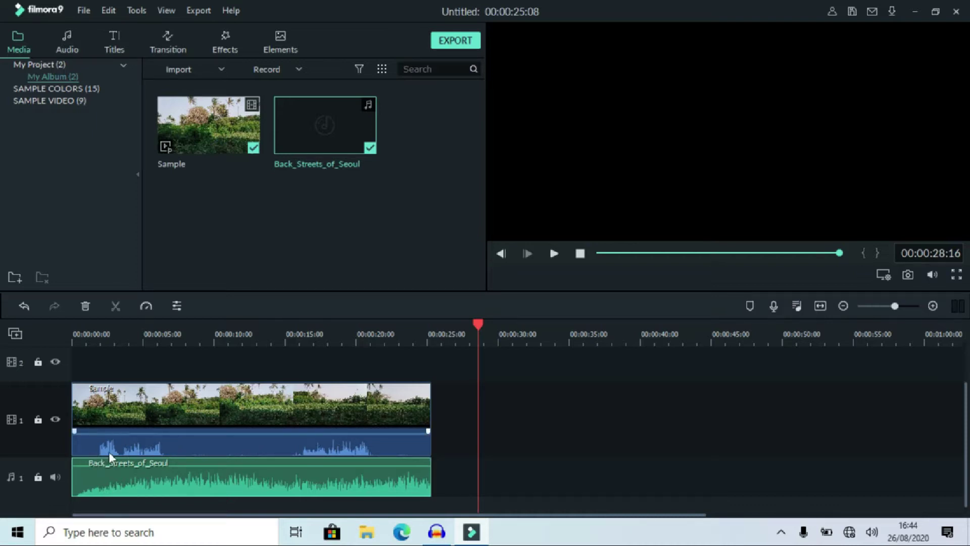
Lower the volume of the whole music clip to -15 dB.
scroll(109, 452, up, 3)
click(156, 329)
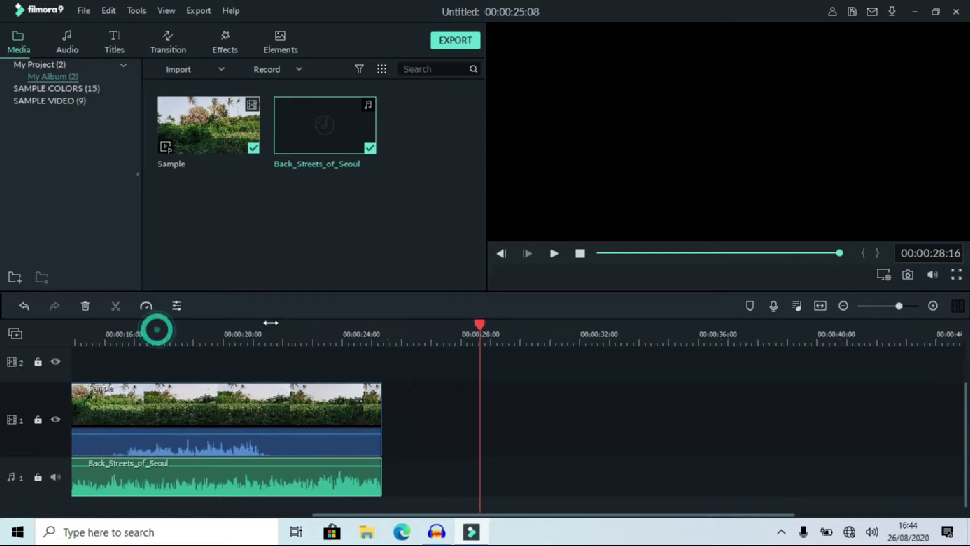
drag(436, 515, 163, 520)
drag(138, 328, 86, 327)
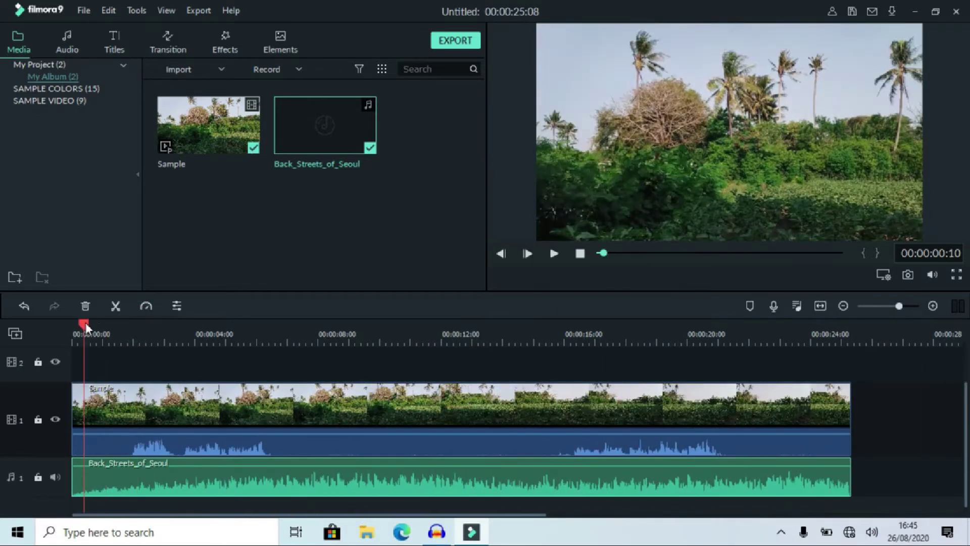
double_click(194, 478)
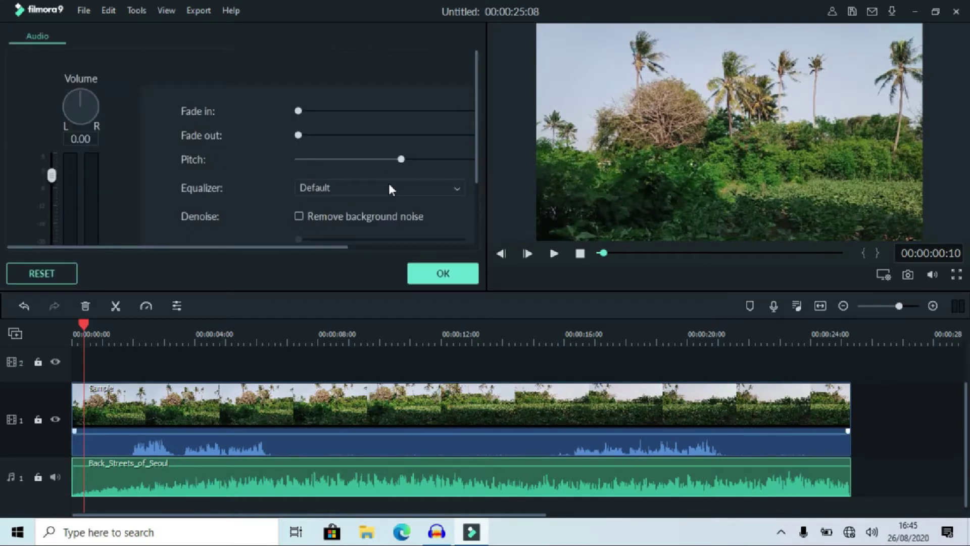
drag(478, 118, 477, 189)
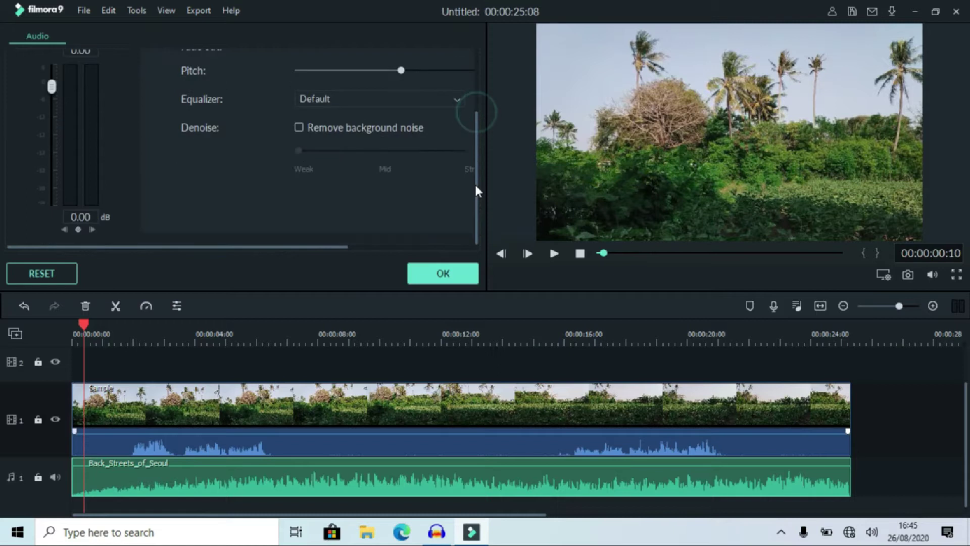
click(81, 218)
text(-15)
key(Return)
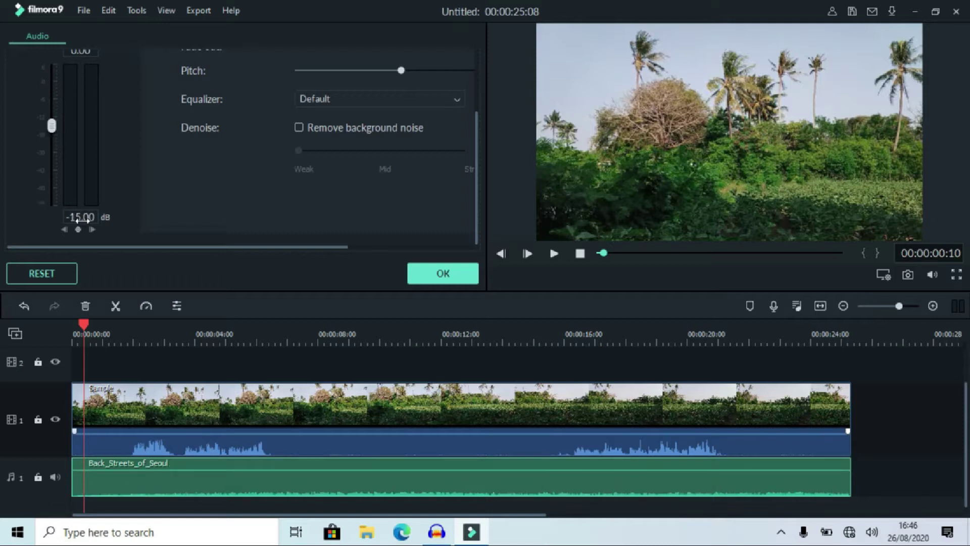
click(339, 480)
click(443, 273)
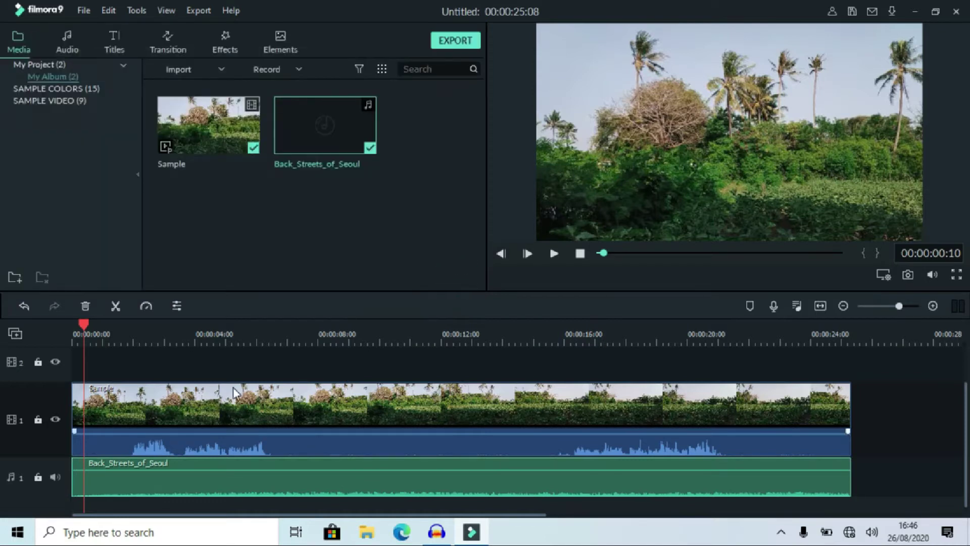
Split the music where each speech part starts and ends: at 00:00:02:03, about 6 s, about 16 s and 00:00:20:19.
click(140, 332)
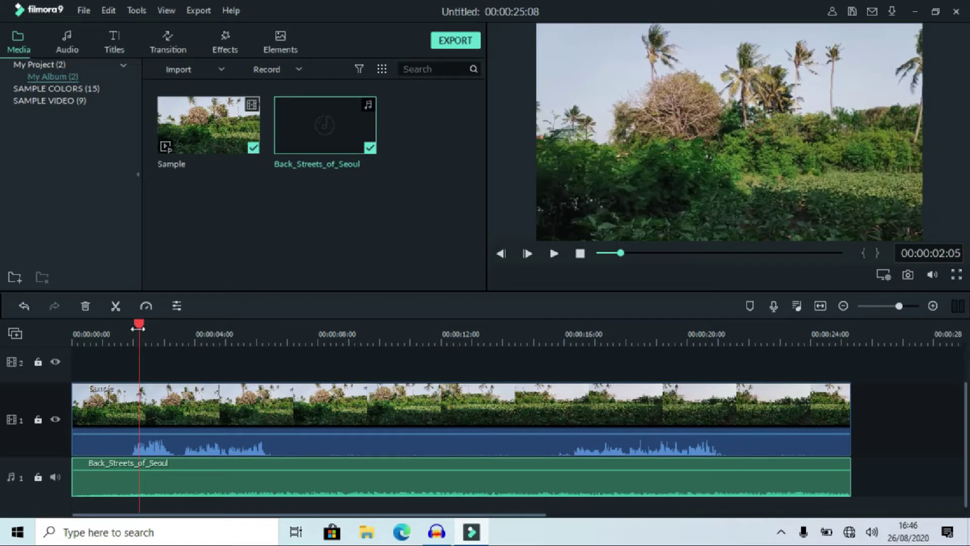
drag(139, 327, 136, 326)
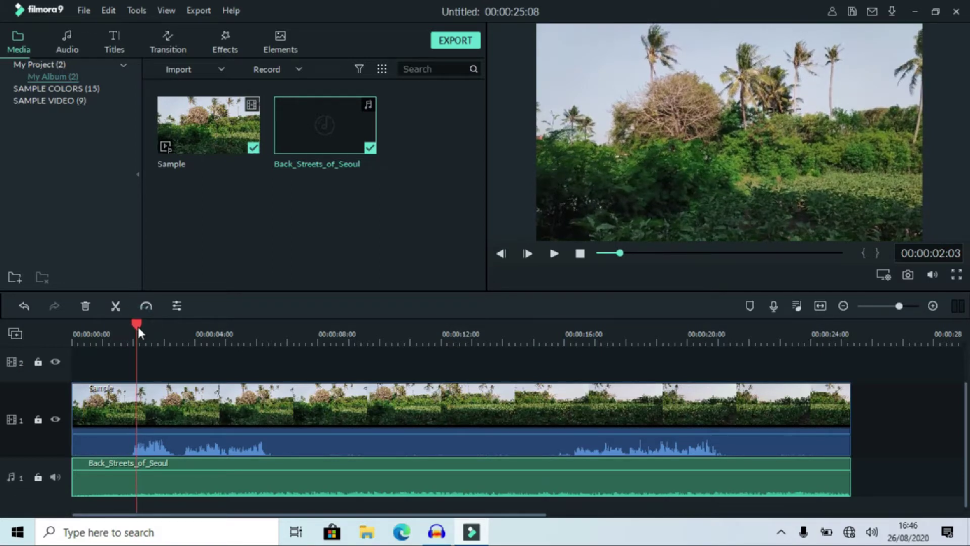
click(145, 477)
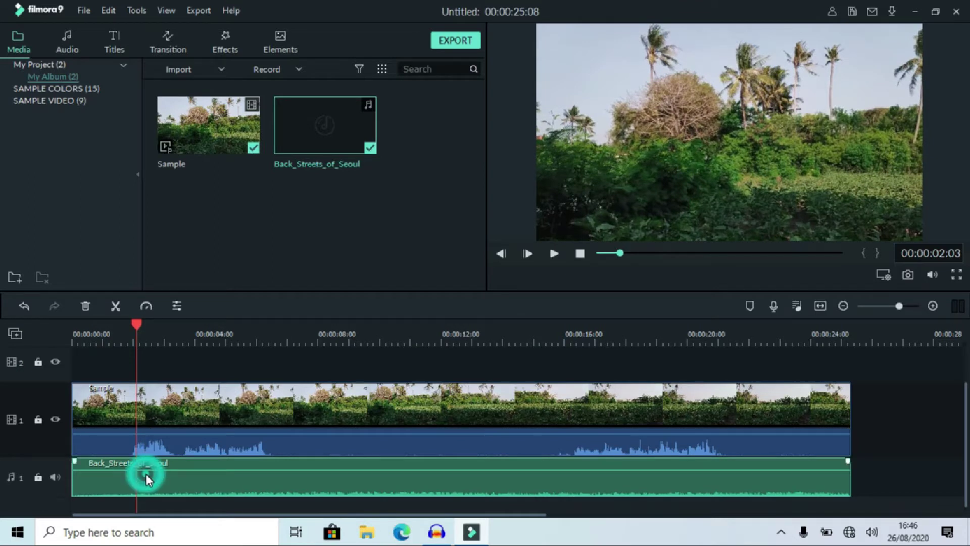
click(115, 308)
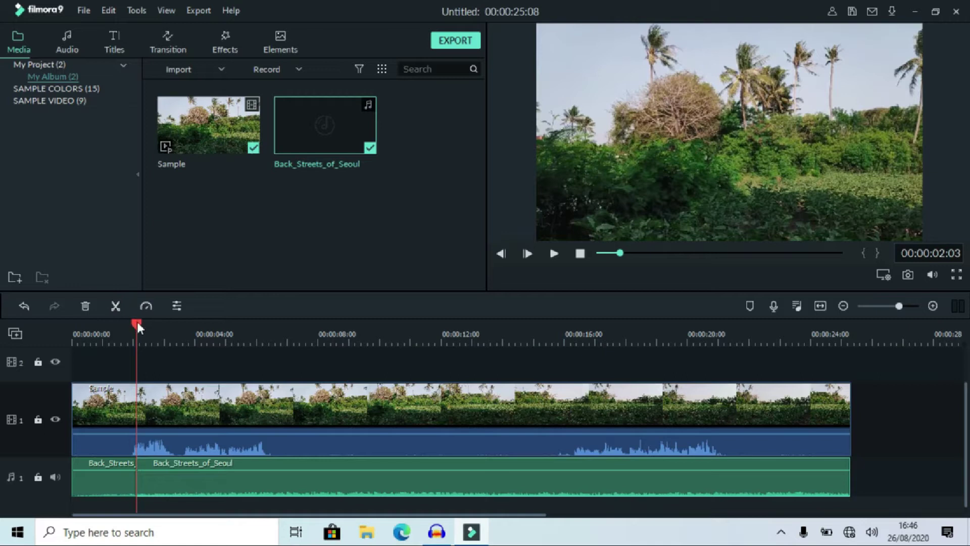
drag(137, 326, 710, 336)
click(115, 305)
click(116, 306)
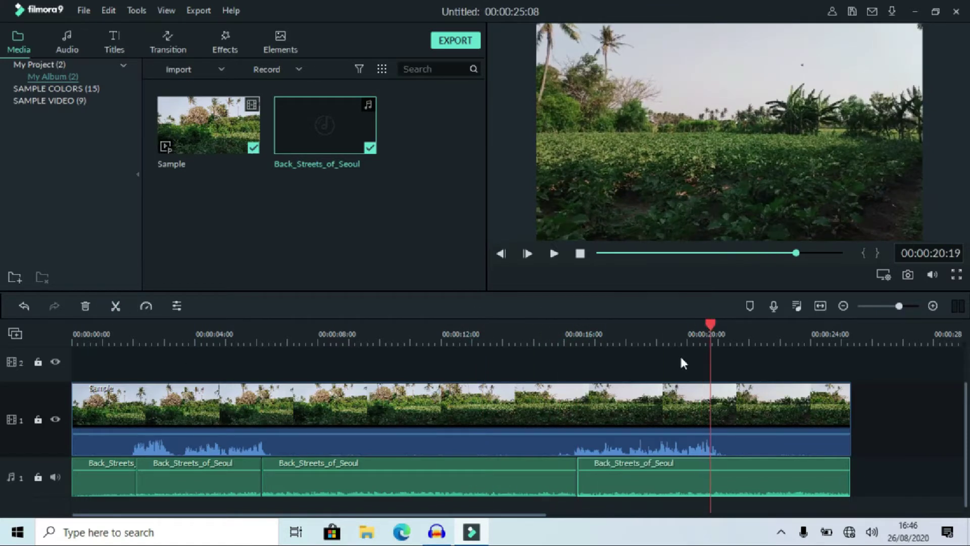
click(116, 306)
Return the playhead to the start and set the volume of the first music segment to 0 dB.
click(402, 390)
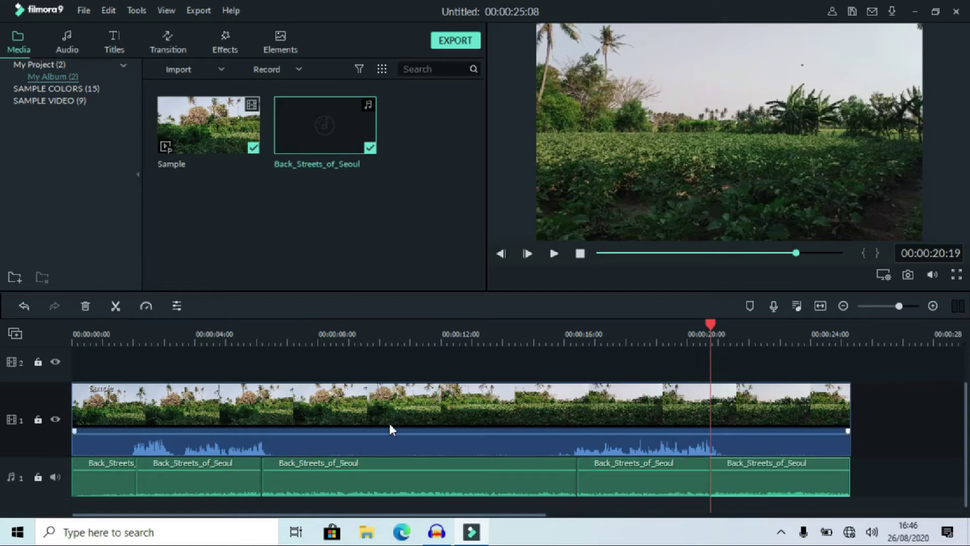
key(Home)
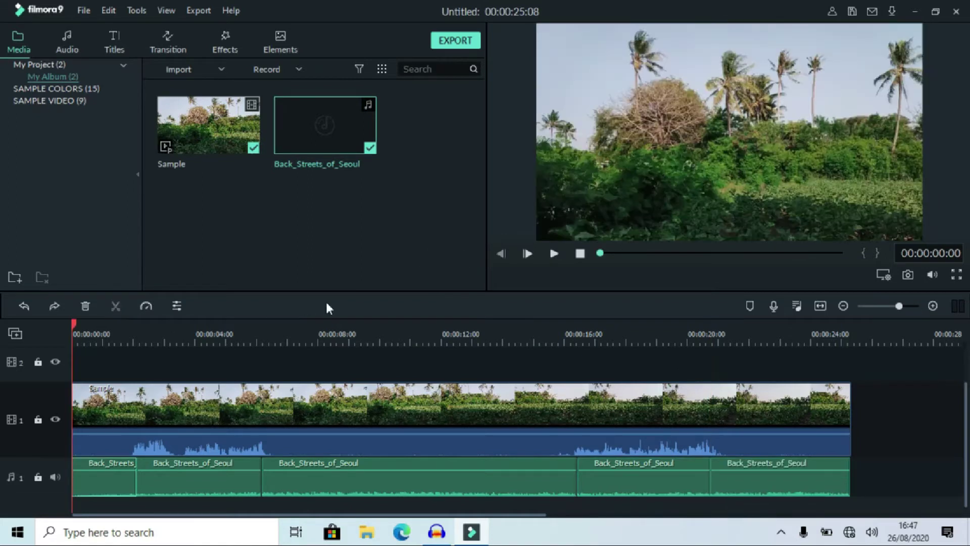
click(113, 467)
double_click(108, 481)
click(80, 217)
text(0)
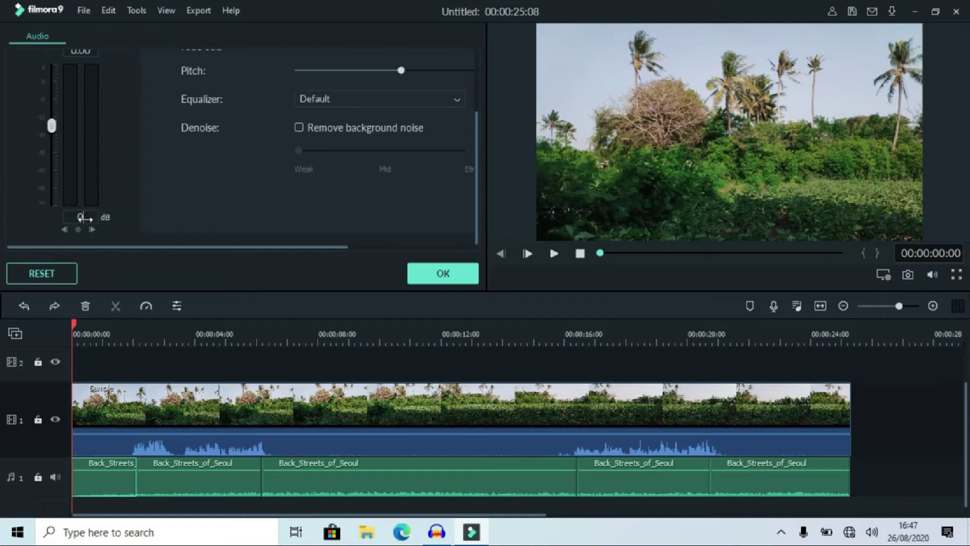
key(Return)
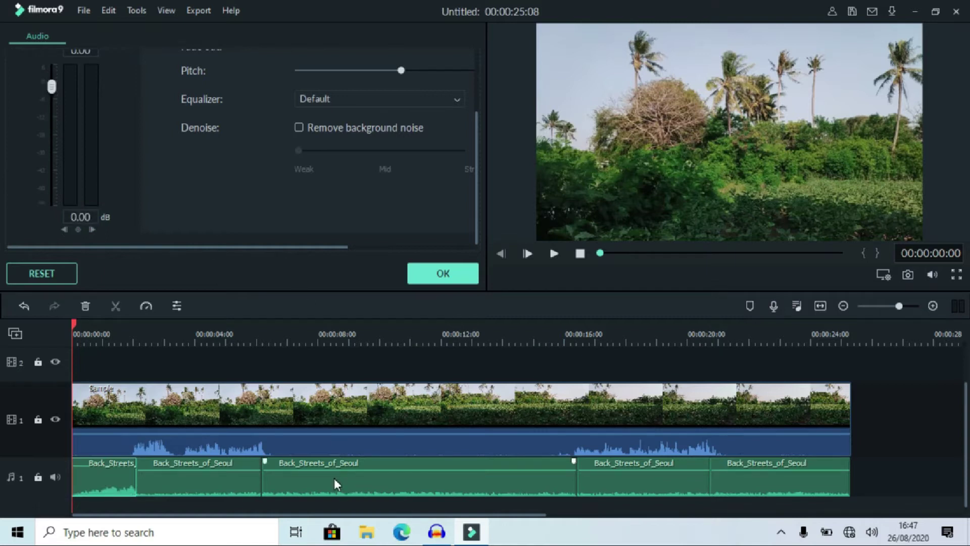
Set the volume of the middle music segment, between the two speech parts, to 0 dB.
click(296, 433)
click(83, 217)
text(0)
key(Return)
Set the volume of the last music segment, after the second speech part, to 0 dB.
click(774, 493)
key(ctrl+z)
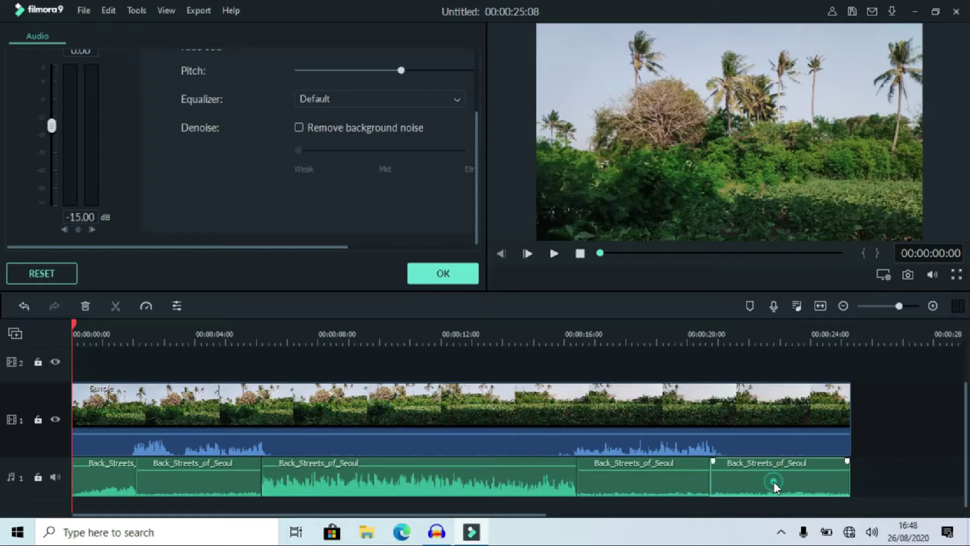
click(80, 217)
text(0)
key(Return)
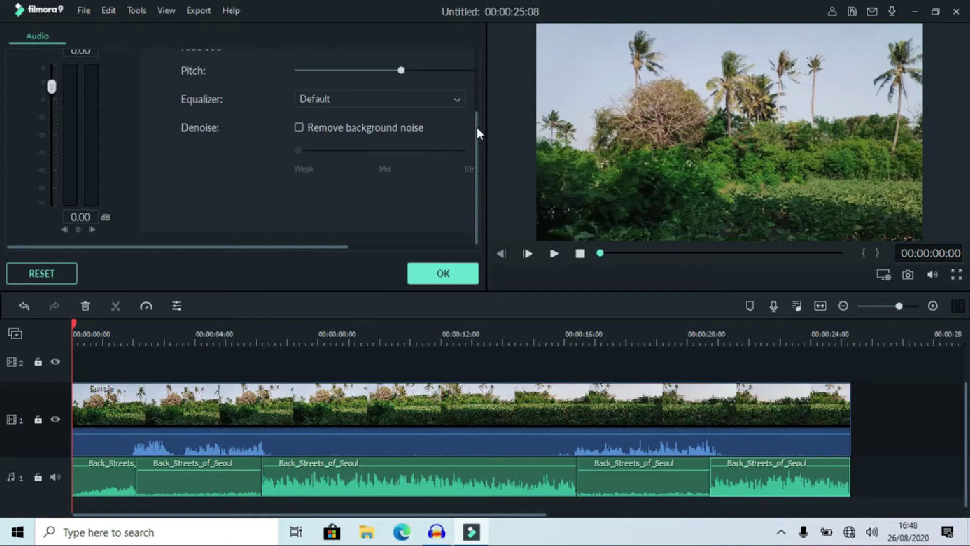
Add a short fade-out at the end of the first music segment.
drag(477, 132, 475, 86)
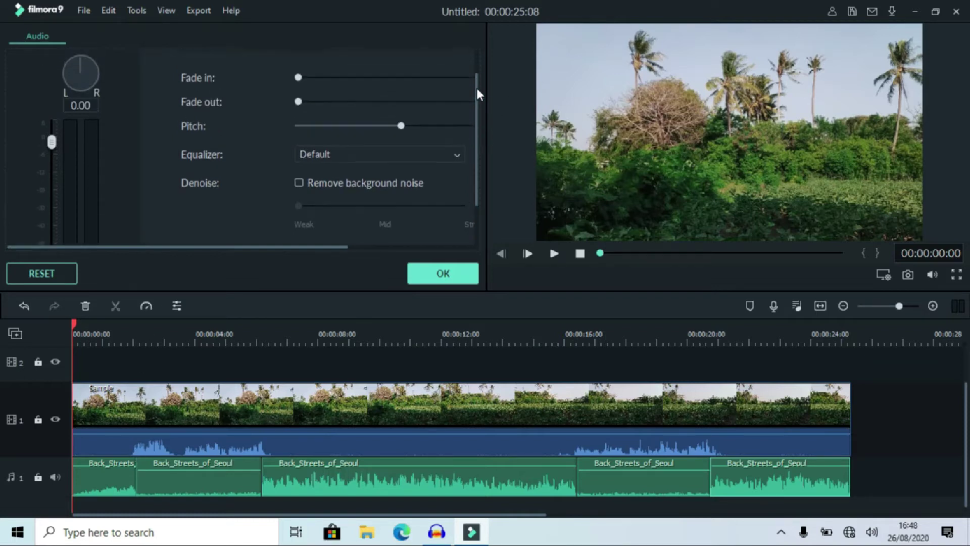
click(114, 483)
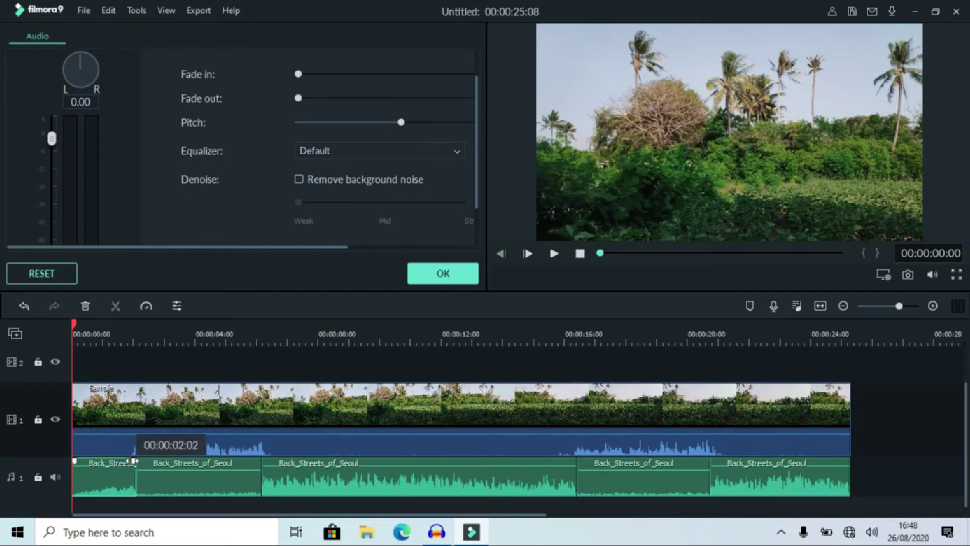
drag(134, 461, 125, 460)
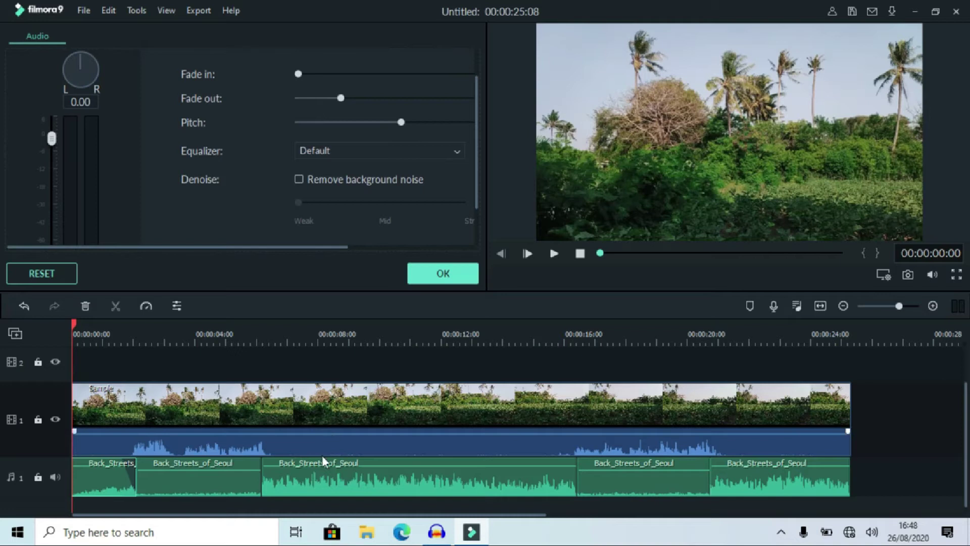
Add a short fade-in and a short fade-out of similar length to the middle music segment.
click(327, 477)
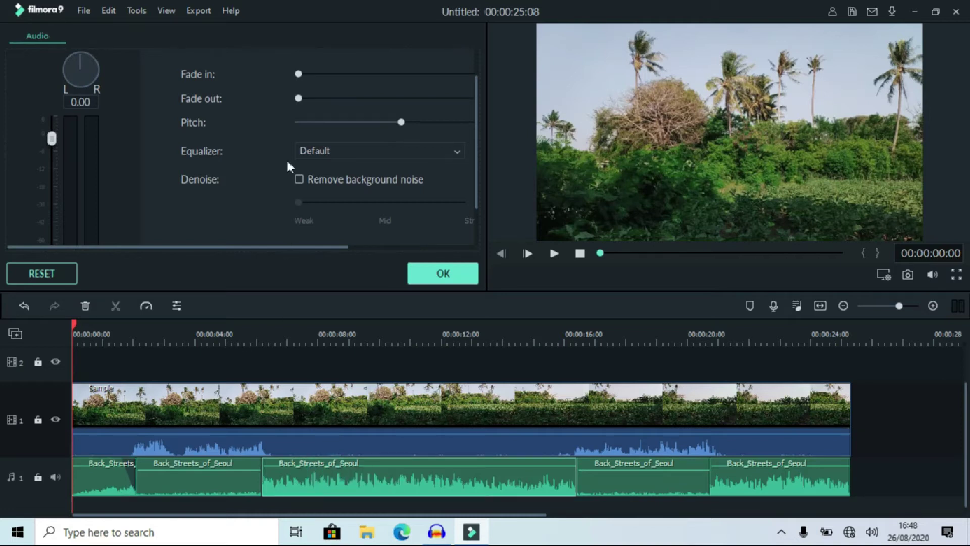
mouse_move(299, 75)
mouse_down()
mouse_move(328, 74)
mouse_move(313, 75)
mouse_up()
drag(298, 98, 312, 100)
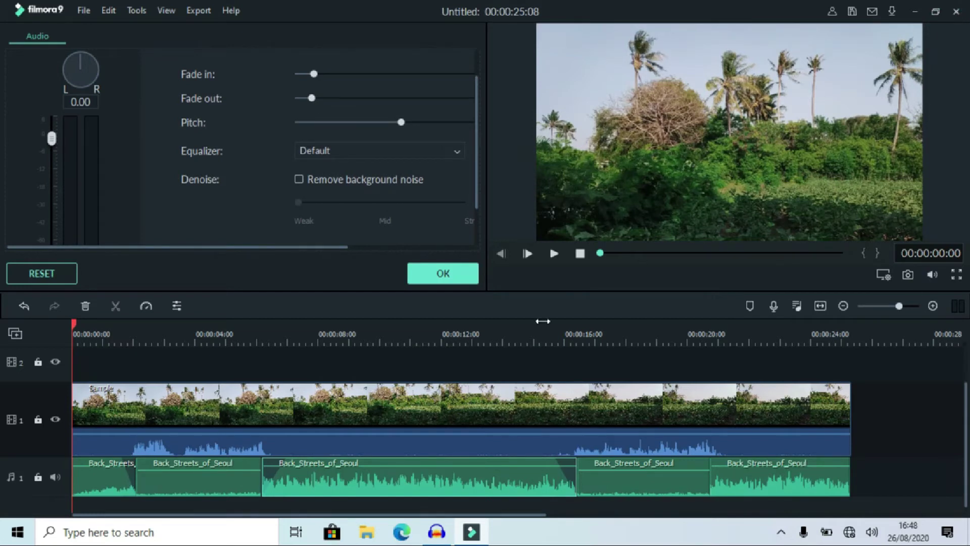
Add short fade-in and fade-out ramps of equal length to the last music segment and accept the audio settings.
click(742, 471)
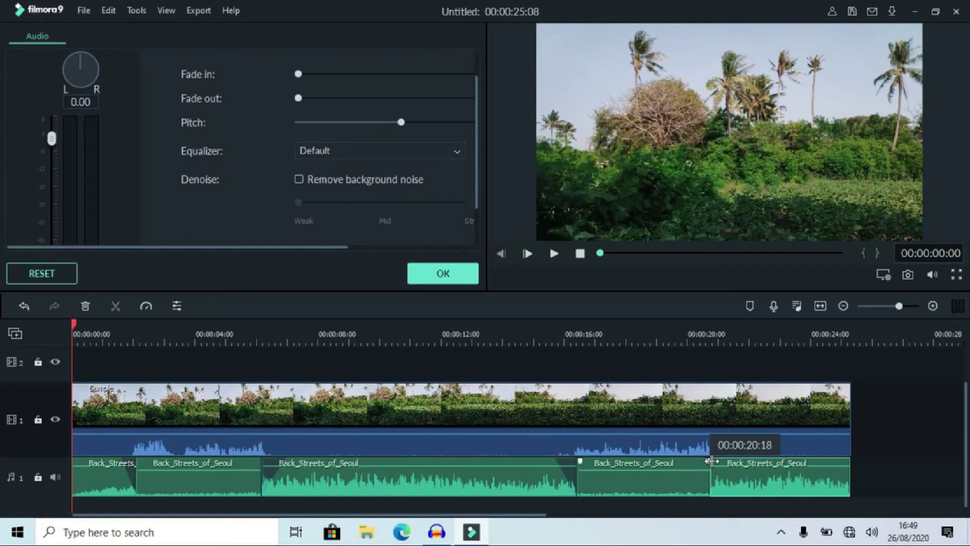
drag(712, 461, 727, 461)
drag(847, 460, 831, 461)
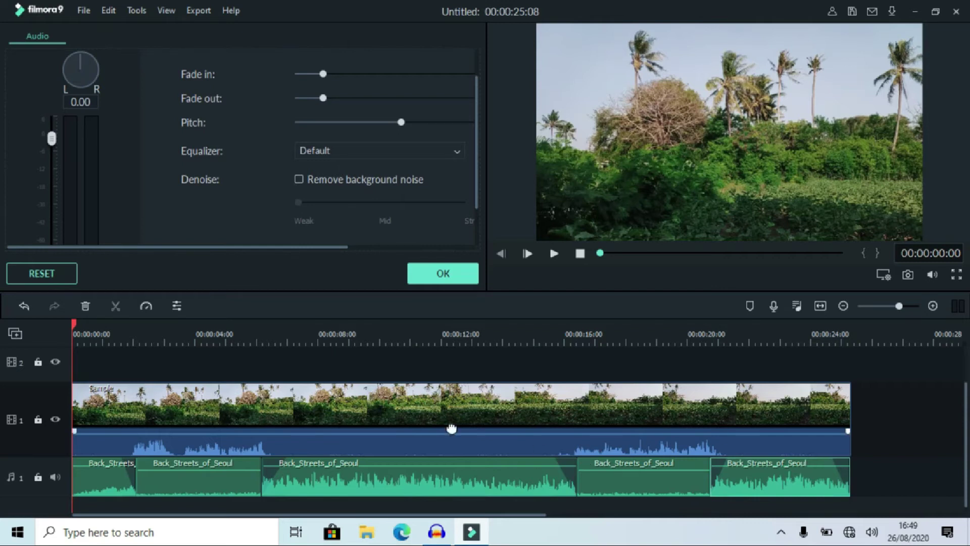
click(443, 274)
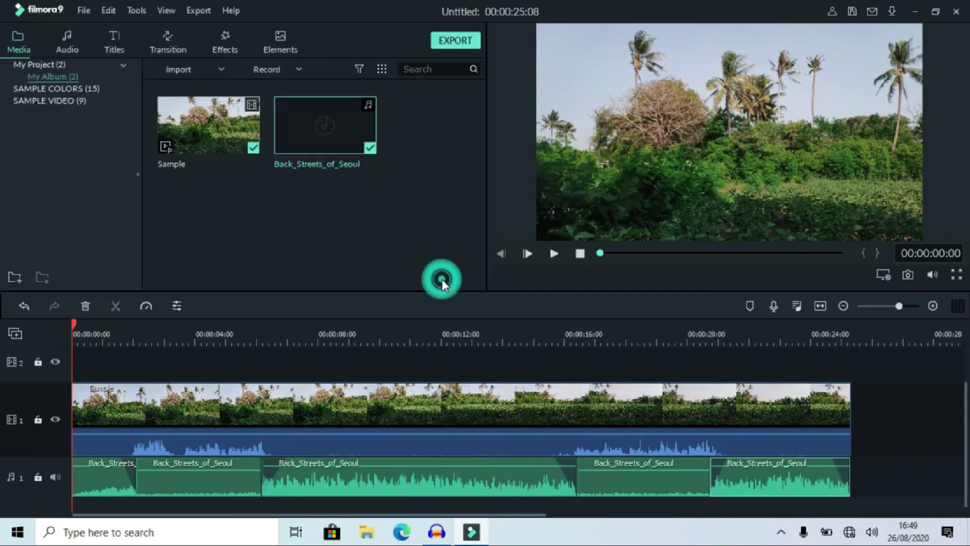
Export the project to the computer as an MP4 file named My Video at 1920x1080 and 25 fps.
click(461, 40)
click(629, 272)
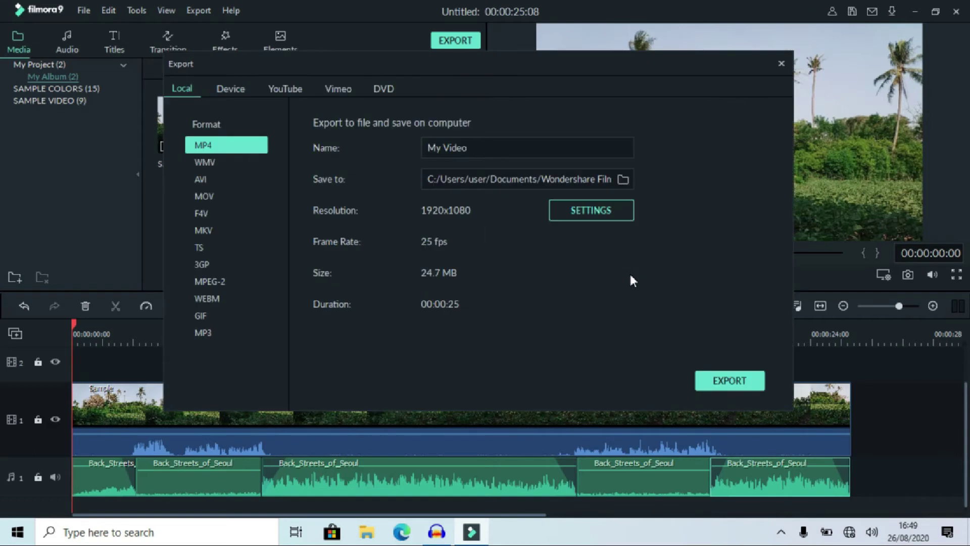
click(726, 379)
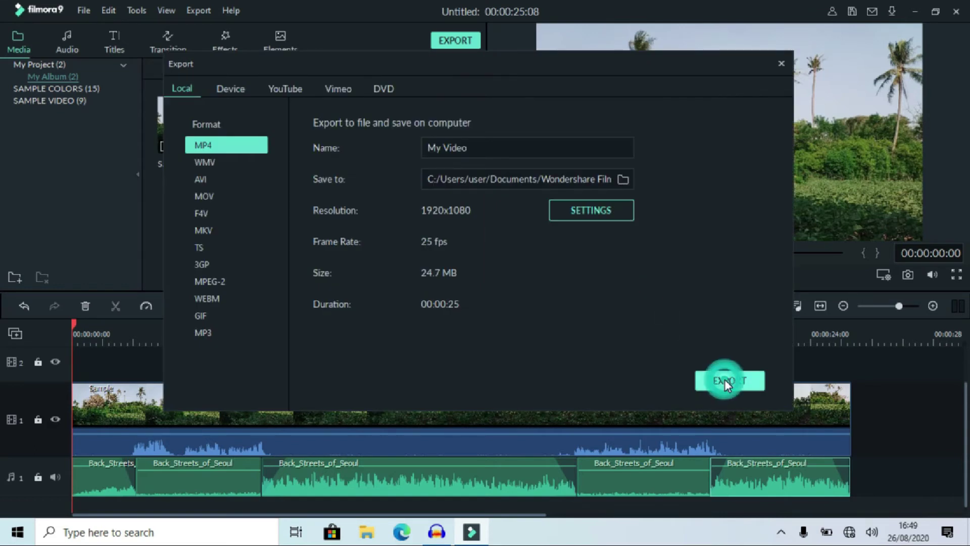